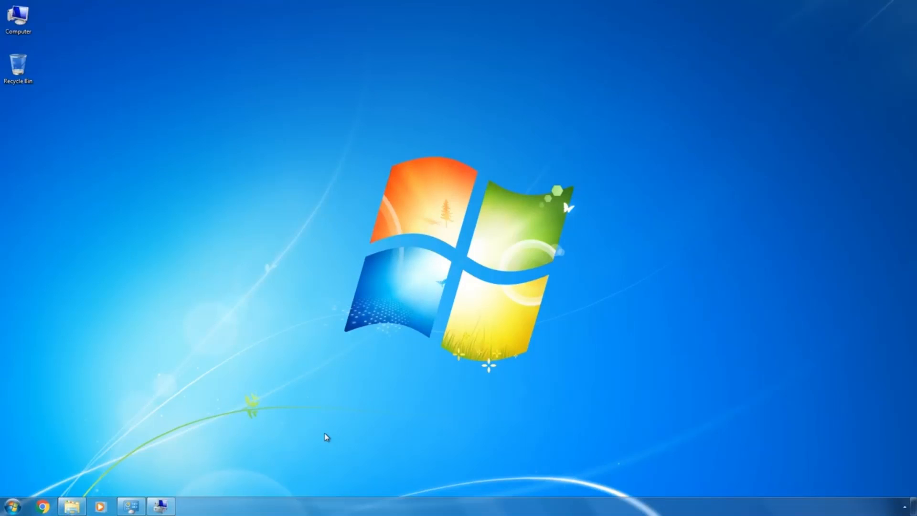
Check the Windows edition and system type, then inspect the partitions on both disks in Disk Management
left_click(131, 507)
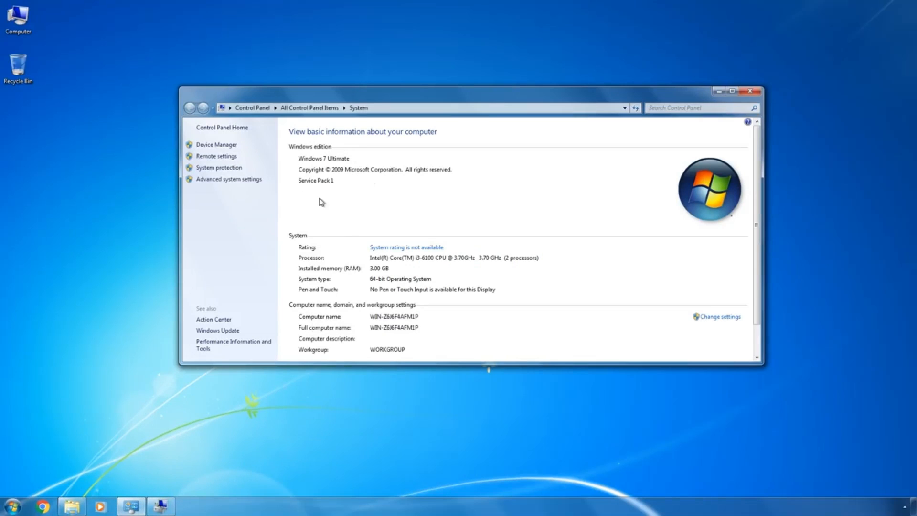
left_click(719, 91)
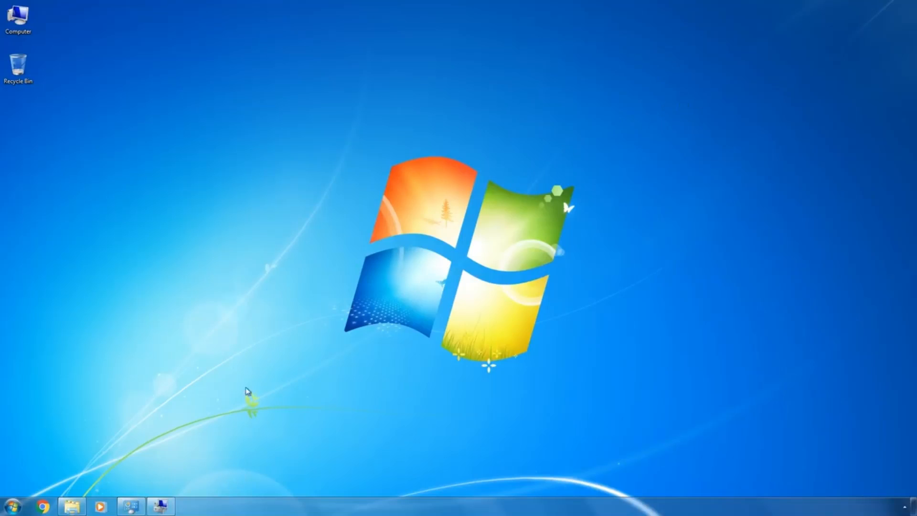
left_click(161, 505)
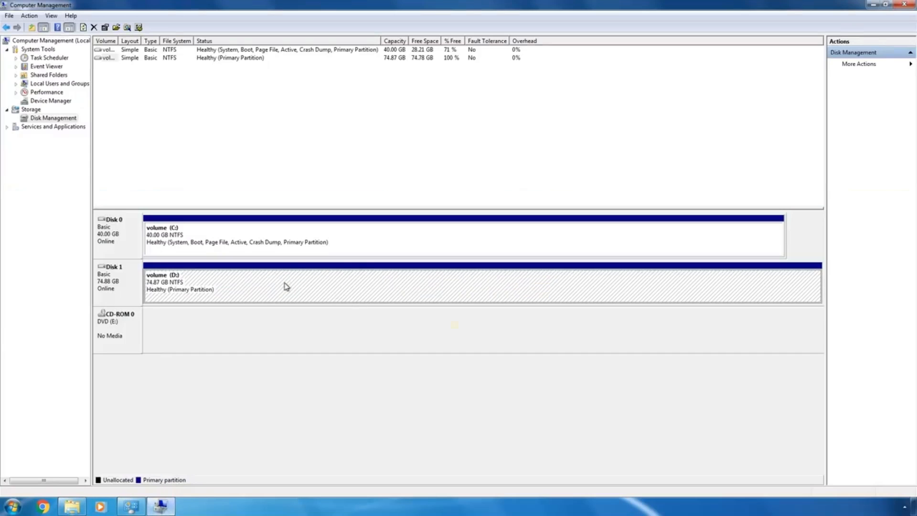
left_click(874, 5)
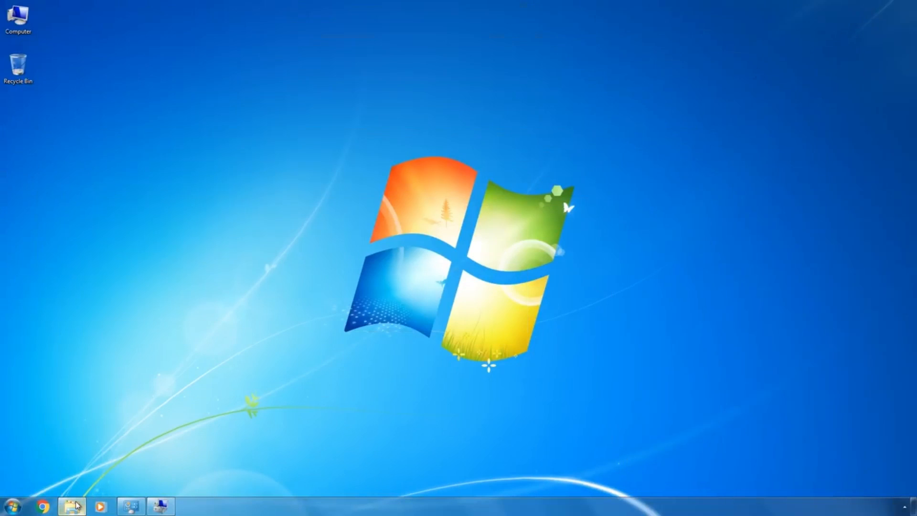
Rename drive C: as Windows 7 in the computer's drive list
left_click(74, 505)
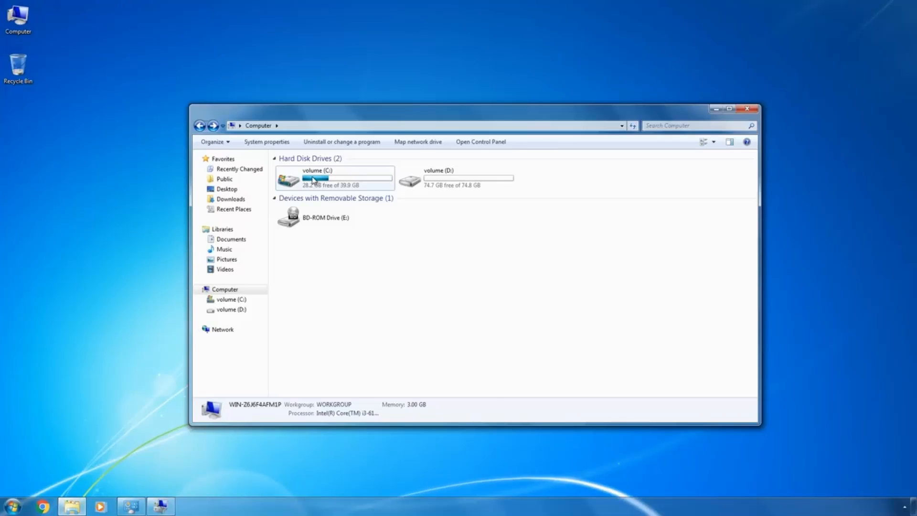
left_click(314, 180)
key("F2")
type("Win")
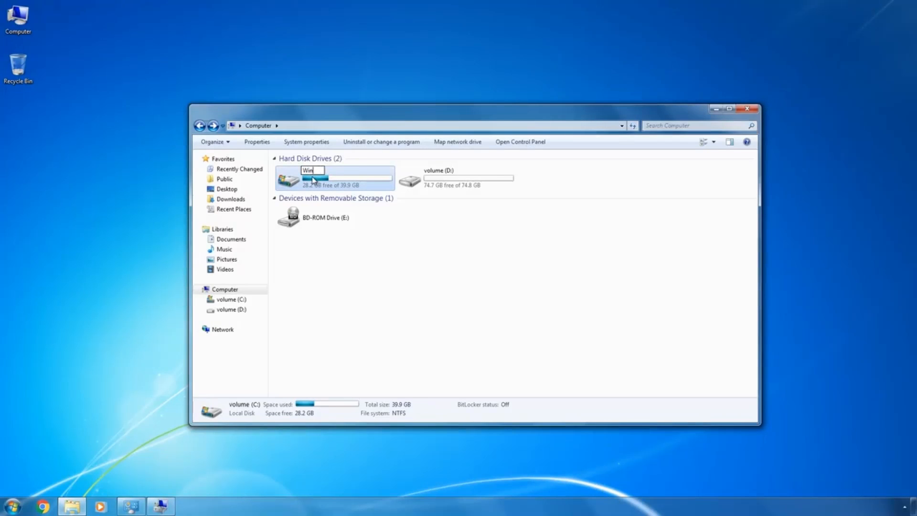
type("dows 7")
key("Return")
key("Return")
Rename drive D: as Windows 10 and minimize the drive window
key("Right")
key("F2")
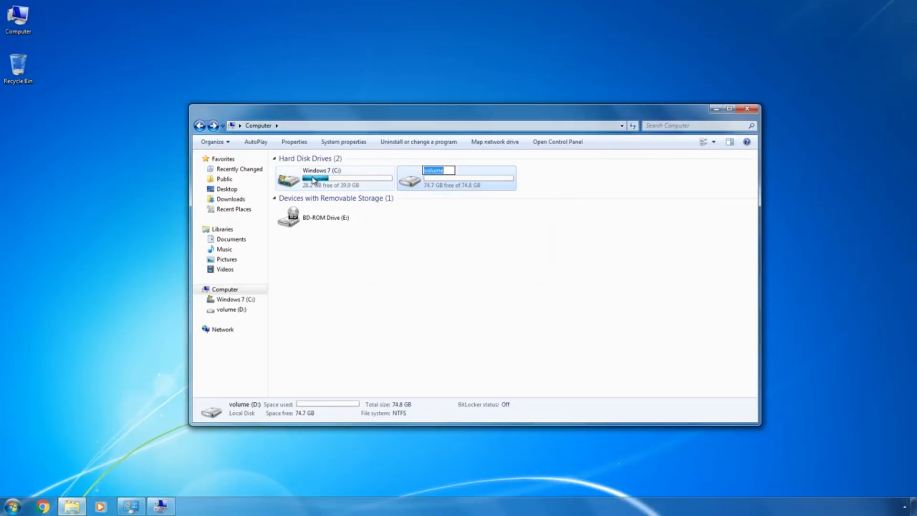
type("Windows 10")
key("Return")
key("Return")
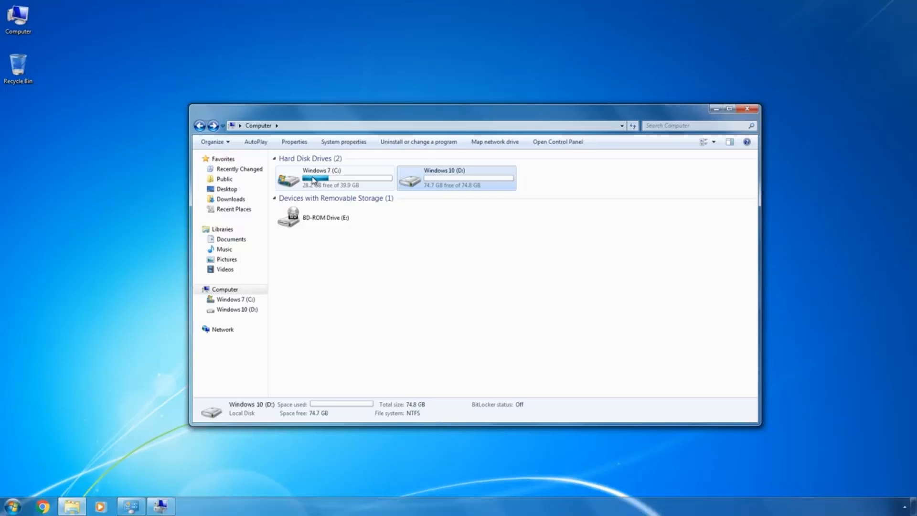
left_click(715, 110)
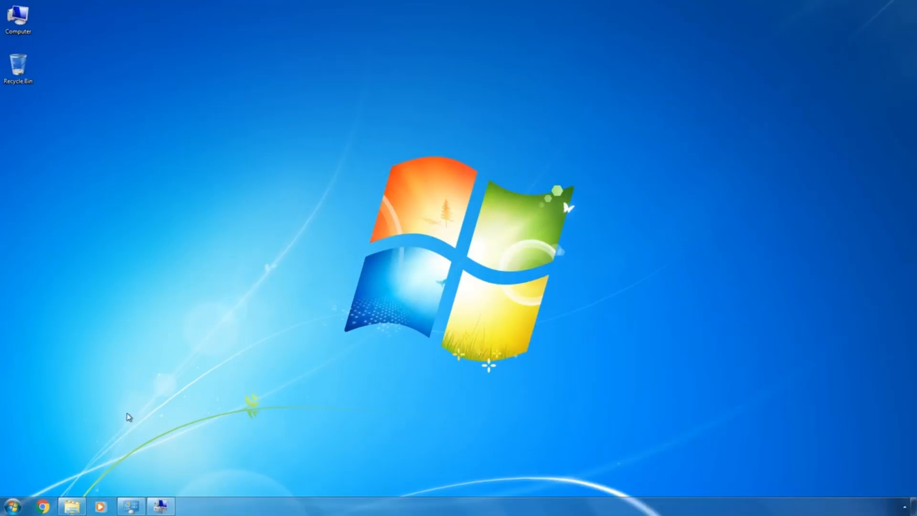
Restart the computer from the Windows 7 desktop
left_click(12, 509)
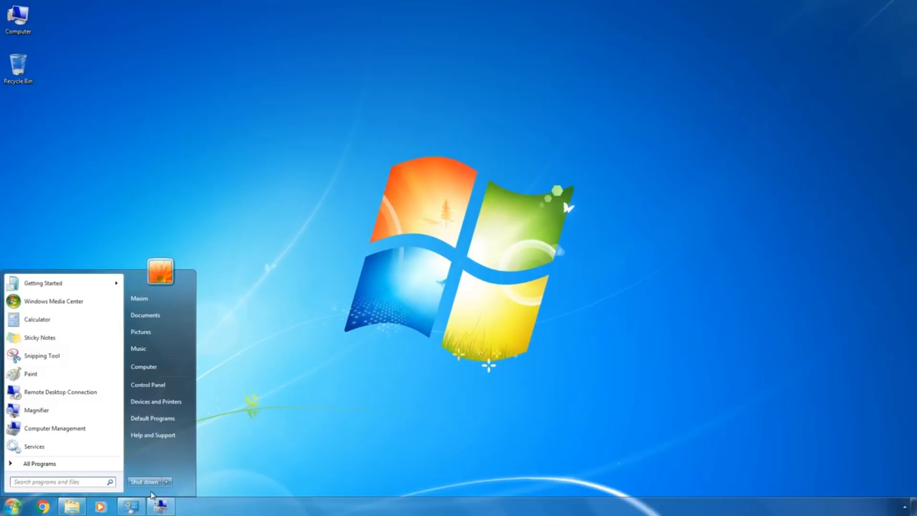
mouse_move(167, 481)
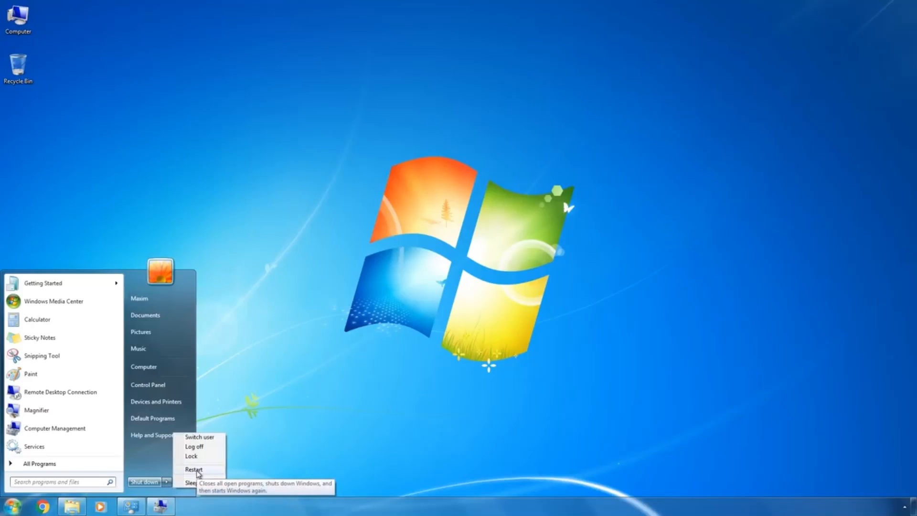
left_click(195, 470)
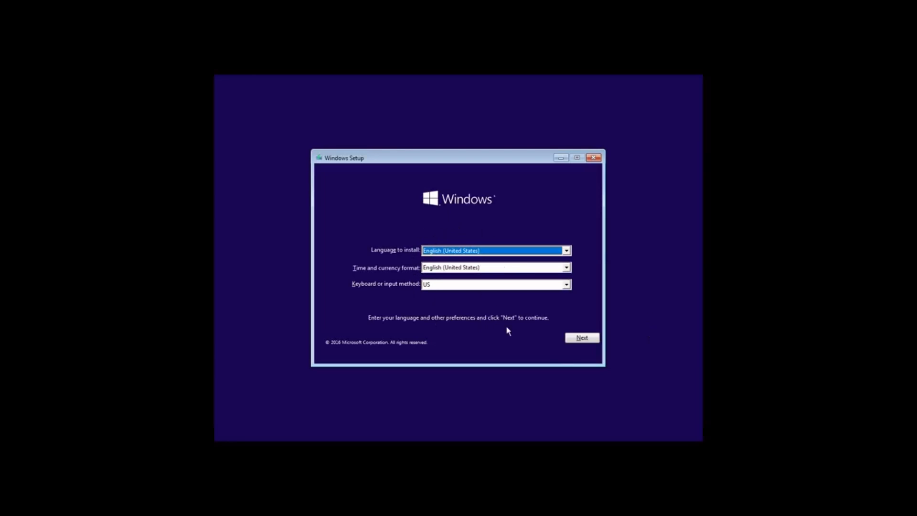
Start the Windows installation with English (United States) and the US keyboard, and accept the license terms
left_click(581, 339)
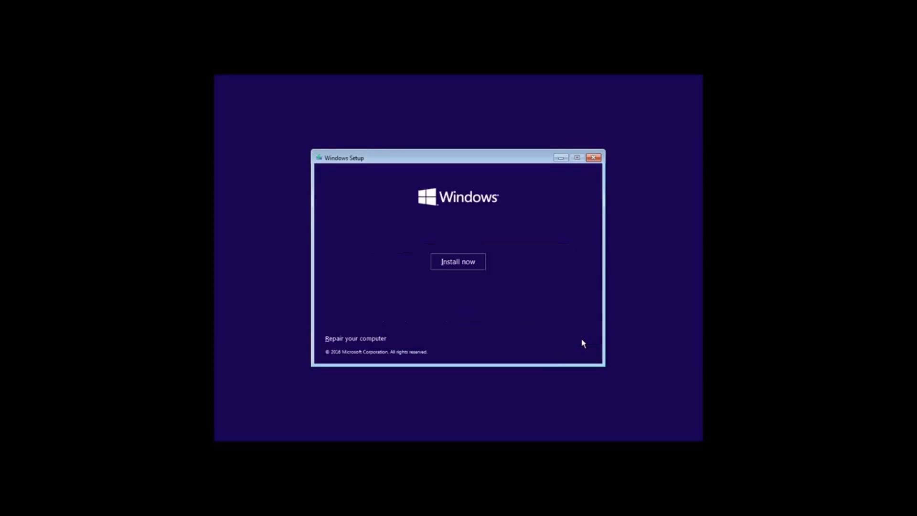
left_click(447, 263)
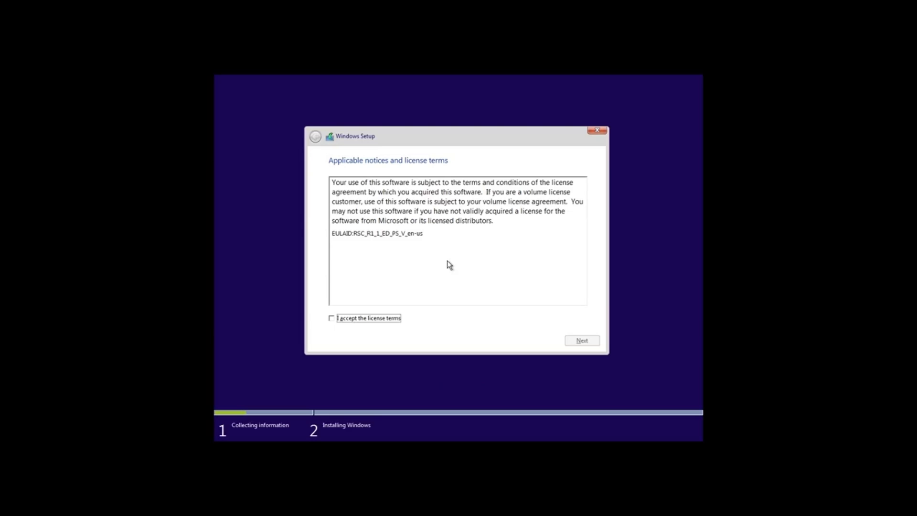
left_click(331, 319)
left_click(589, 342)
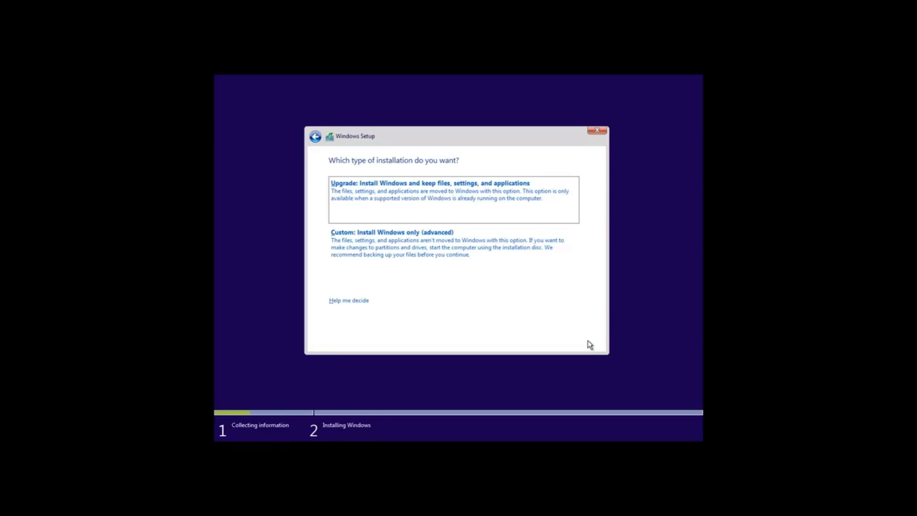
Choose the custom installation and install Windows on Drive 1 Partition 2: Windows 10
left_click(477, 254)
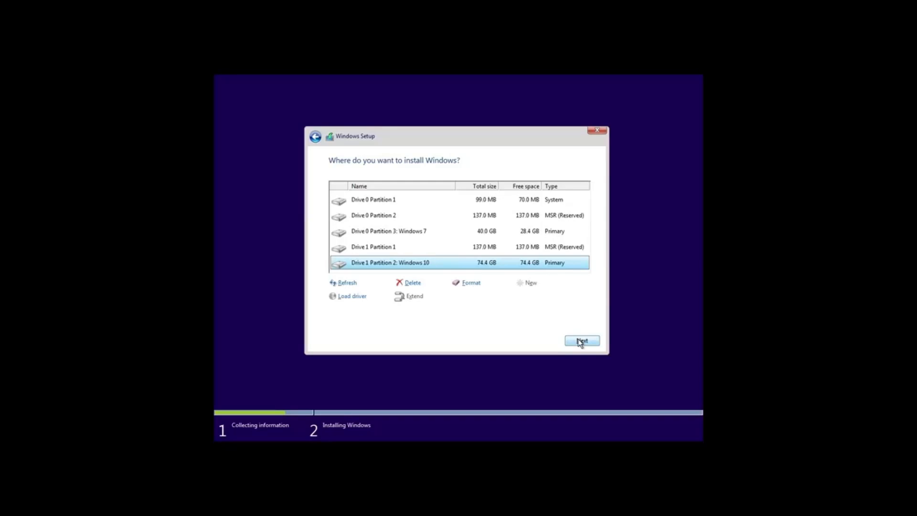
left_click(580, 341)
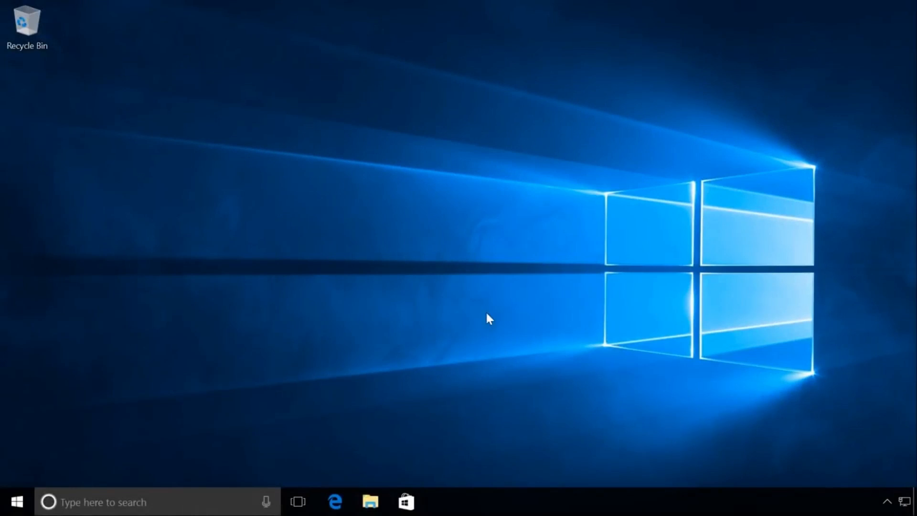
Restart the computer from the Windows 10 desktop
left_click(16, 502)
left_click(17, 469)
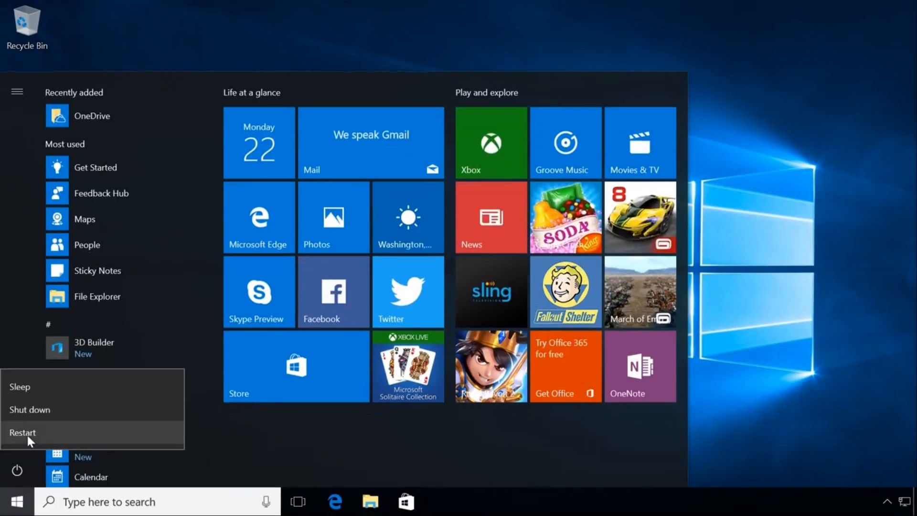
left_click(26, 433)
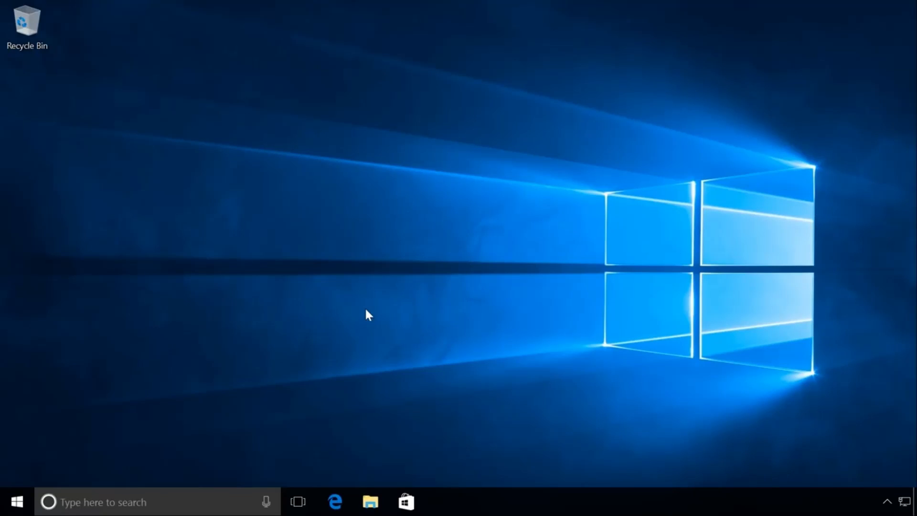
Open System Configuration with msconfig and set Windows 7 as the default operating system
key("super+r")
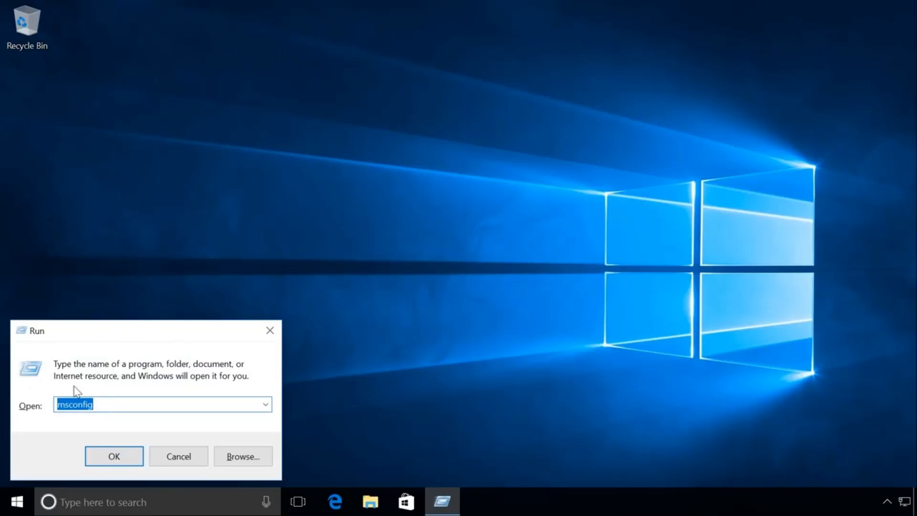
left_click(111, 458)
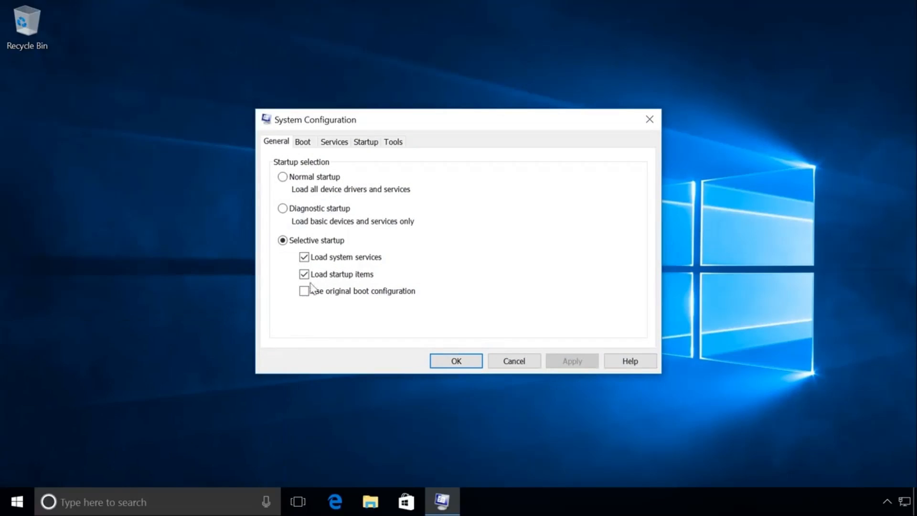
left_click(303, 142)
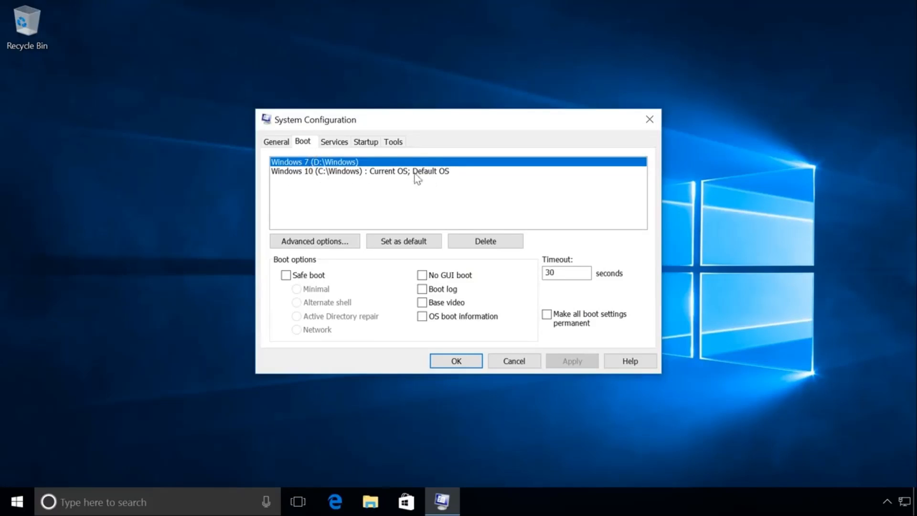
left_click(404, 243)
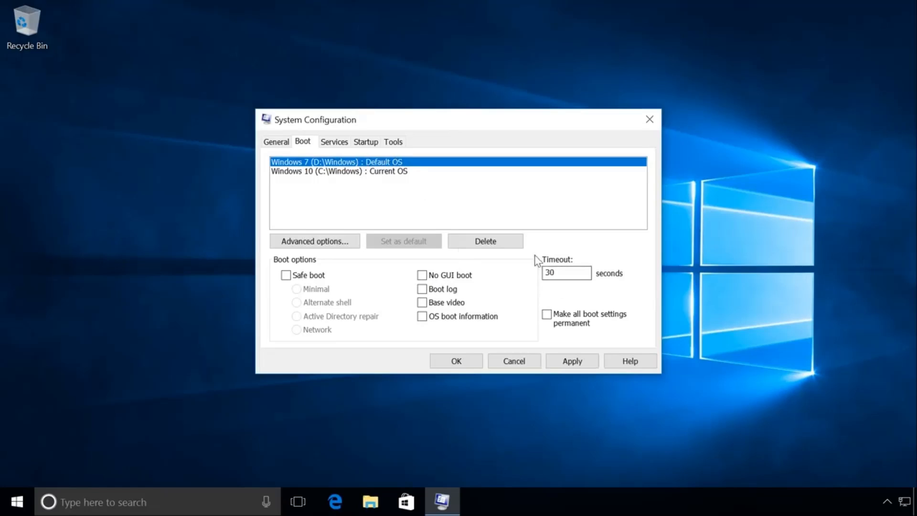
Set the boot menu timeout to 60 seconds and restart the computer to apply the boot changes
left_click(564, 274)
key("BackSpace")
key("BackSpace")
type("60")
left_click(568, 362)
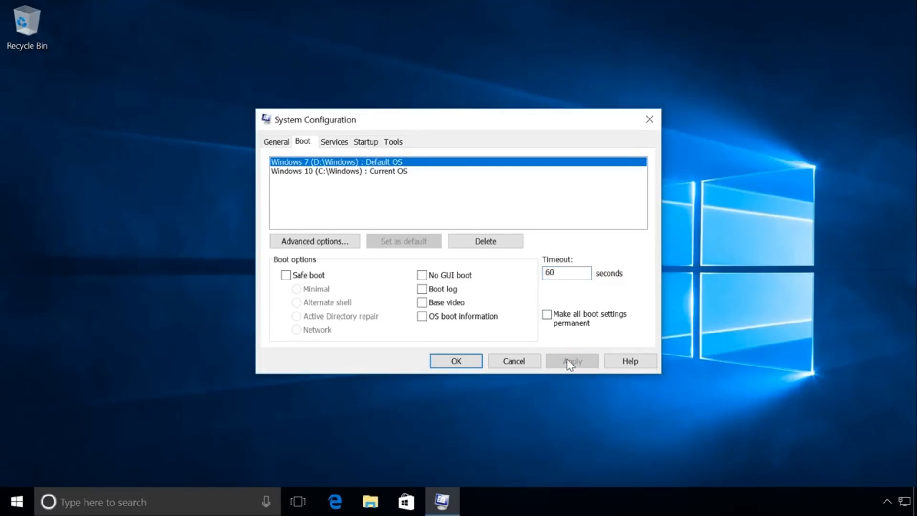
left_click(466, 365)
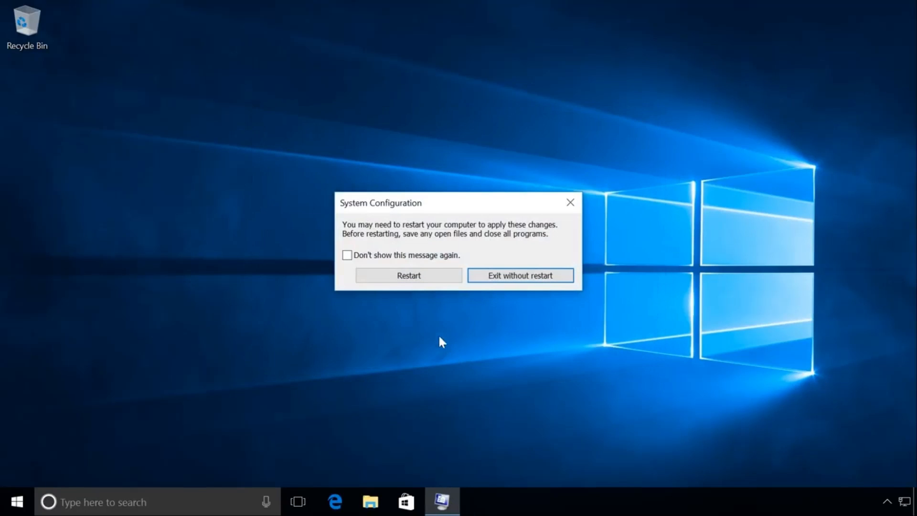
left_click(422, 277)
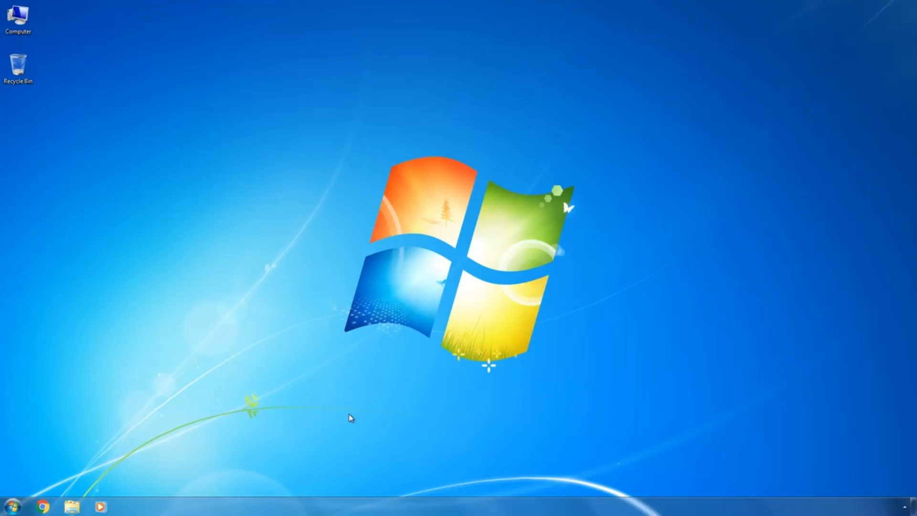
Restart the computer from Windows 7 and choose Windows 10 in Windows Boot Manager
left_click(12, 506)
left_click(167, 484)
left_click(199, 470)
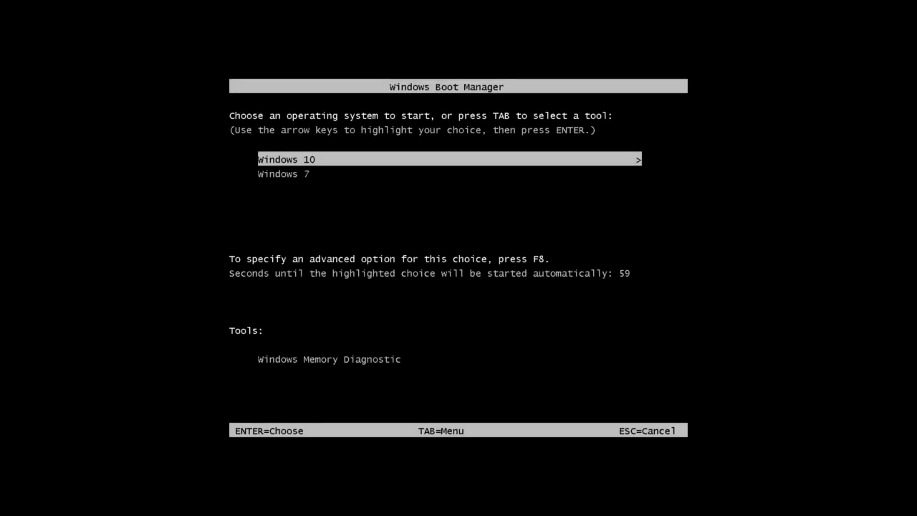
key("Return")
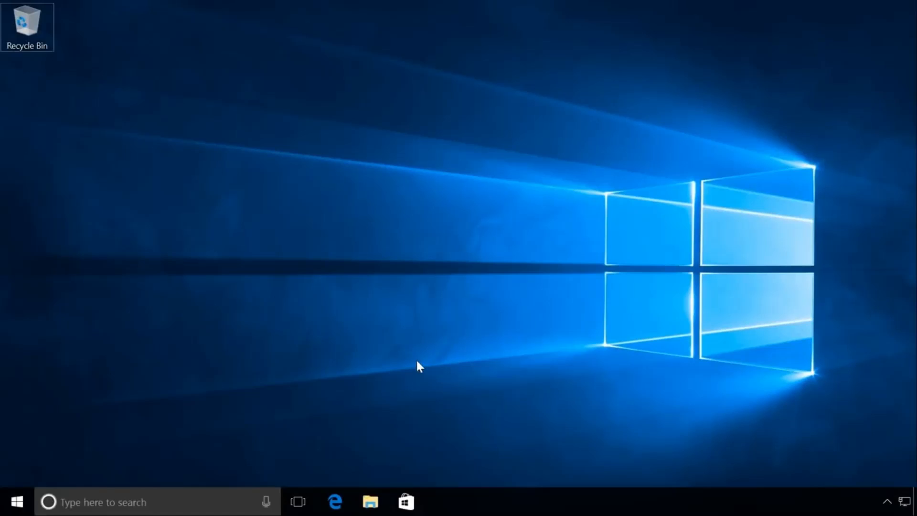
Open System Configuration with msconfig and set Windows 10 as the default operating system
key("super+r")
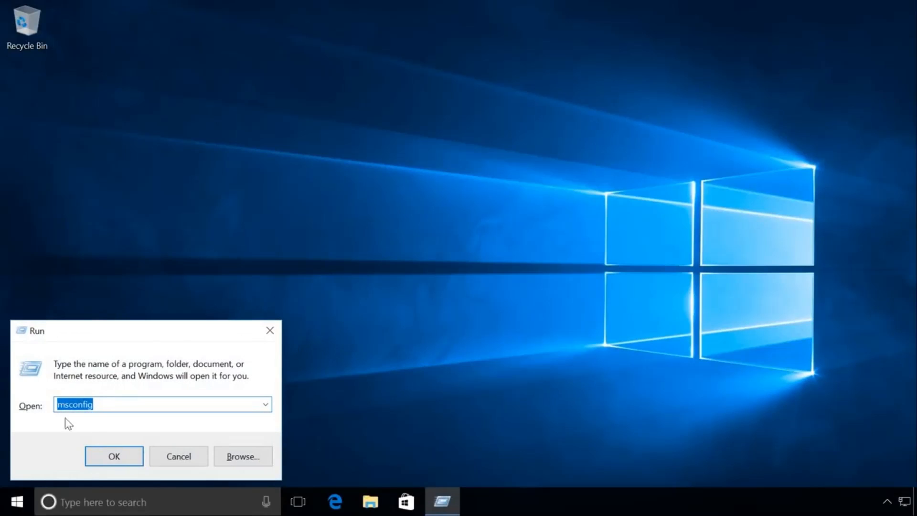
left_click(113, 458)
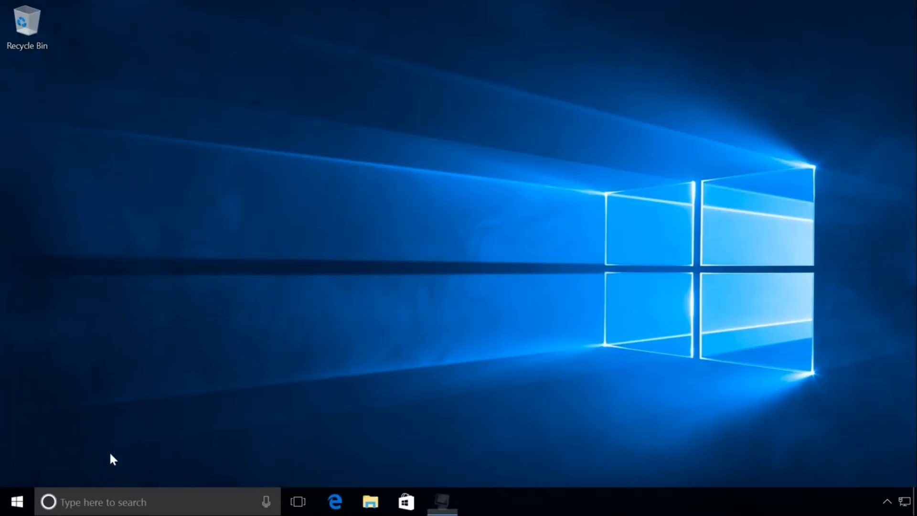
left_click(306, 145)
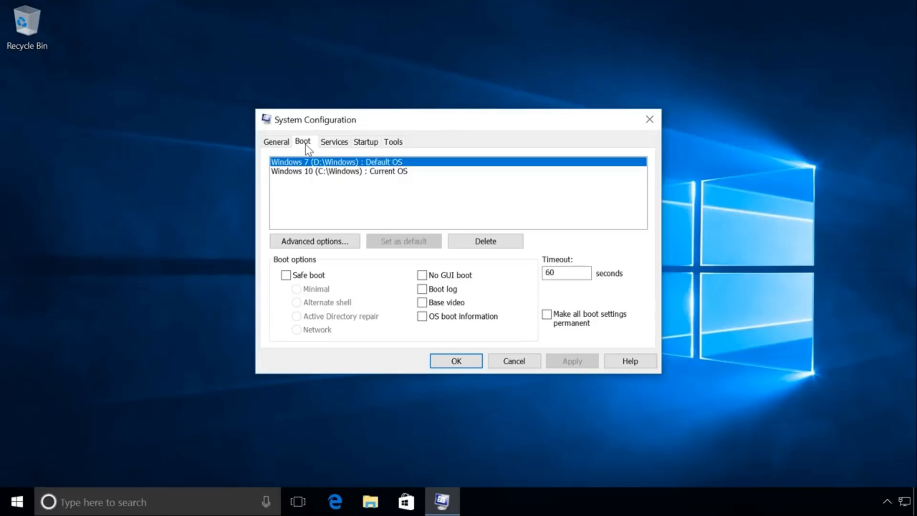
left_click(310, 173)
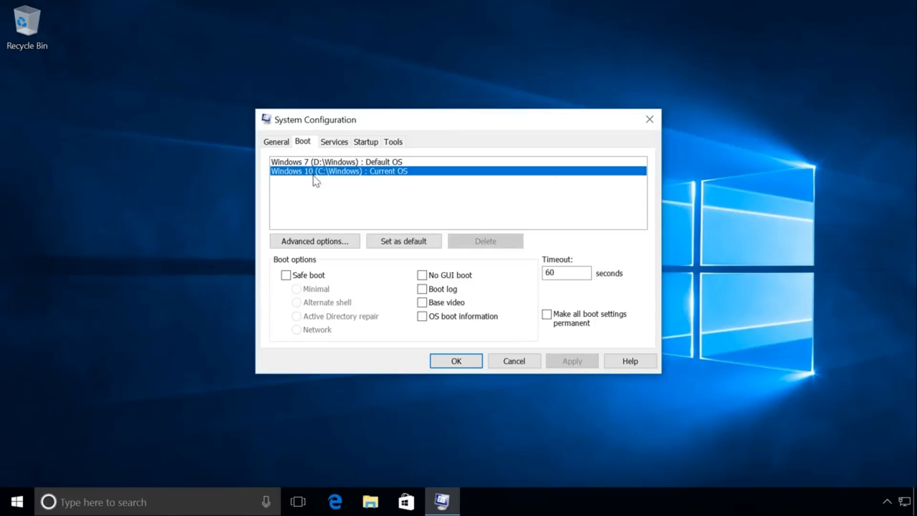
left_click(399, 243)
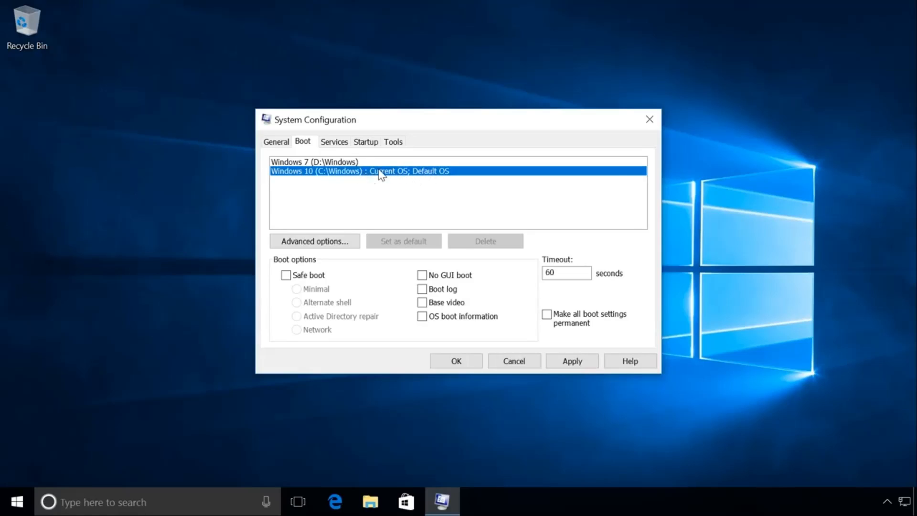
Delete the Windows 7 entry from the list of bootable operating systems
left_click(351, 163)
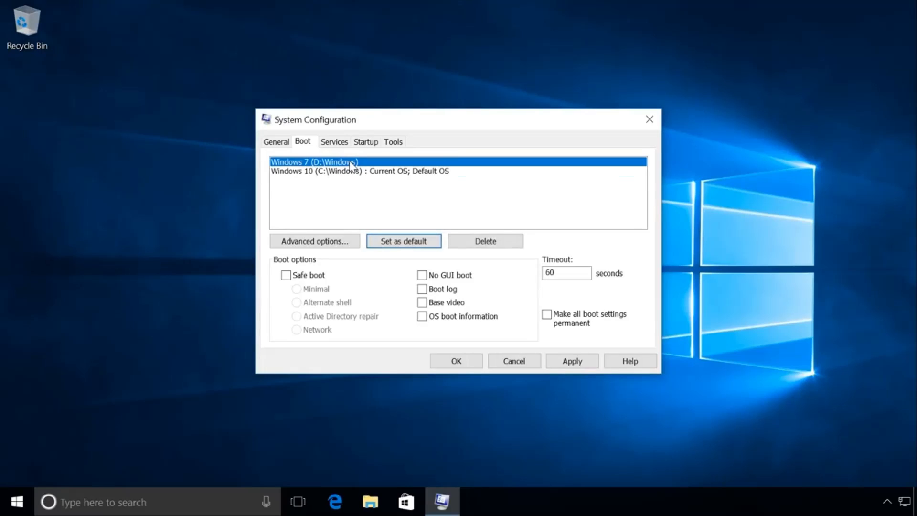
left_click(481, 243)
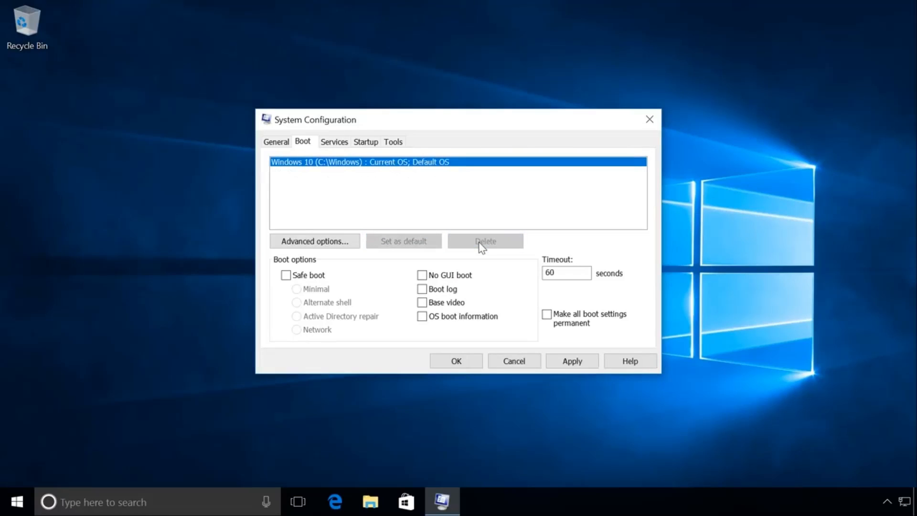
Apply the boot configuration changes and restart the computer
left_click(567, 361)
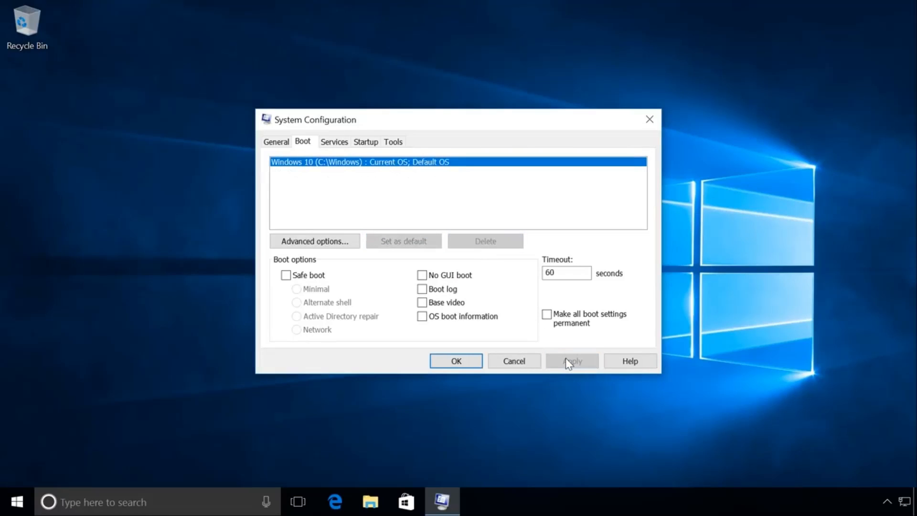
left_click(458, 360)
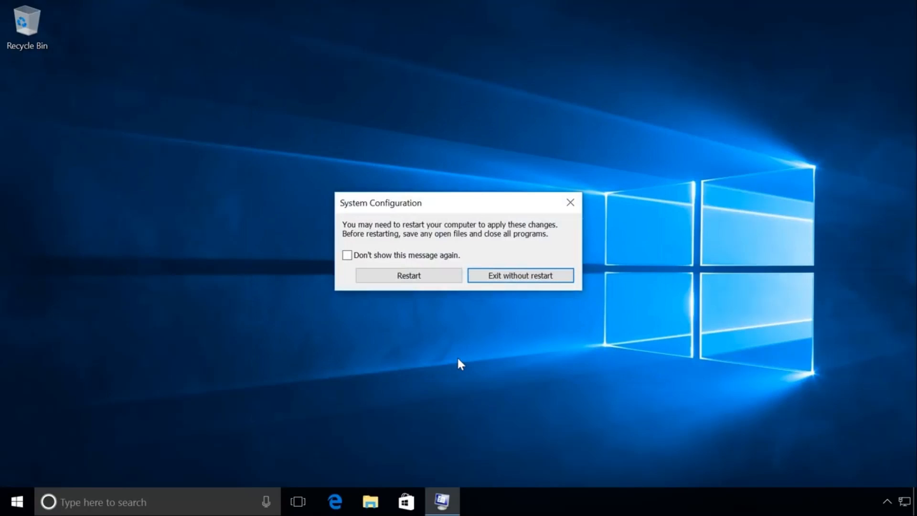
left_click(403, 277)
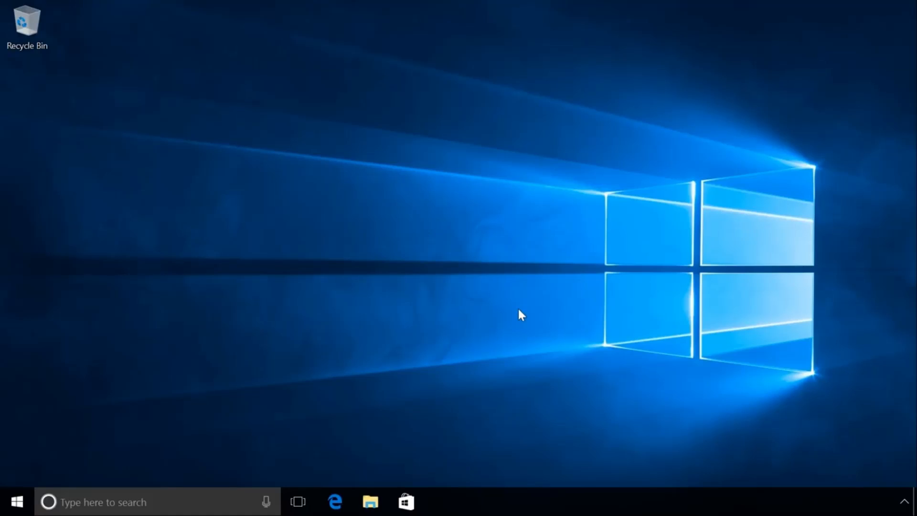
Quick-format the Windows 7 (D:) volume on Disk 0 in Disk Management as NTFS with the default allocation unit size
right_click(19, 504)
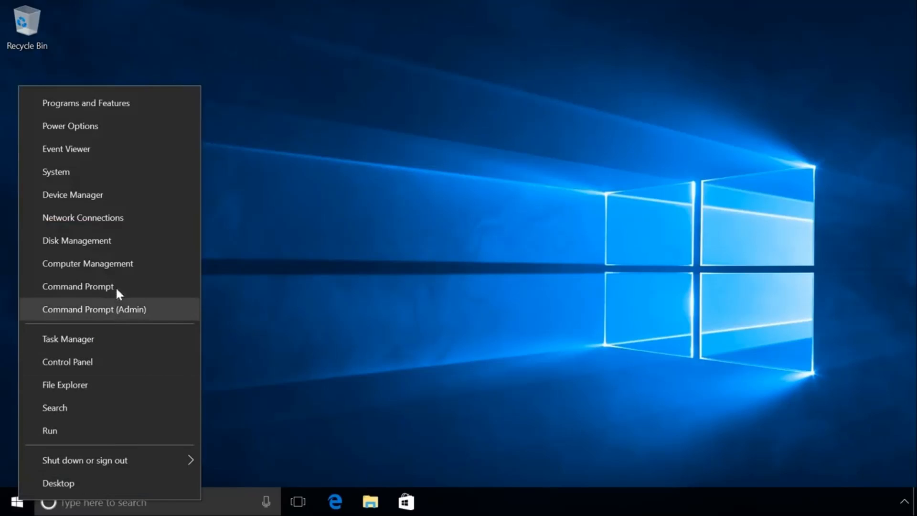
left_click(105, 241)
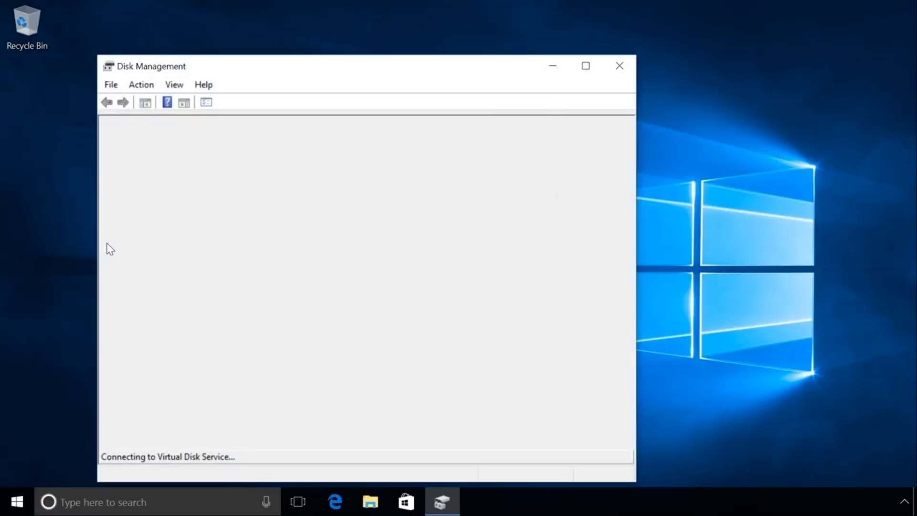
left_click(586, 67)
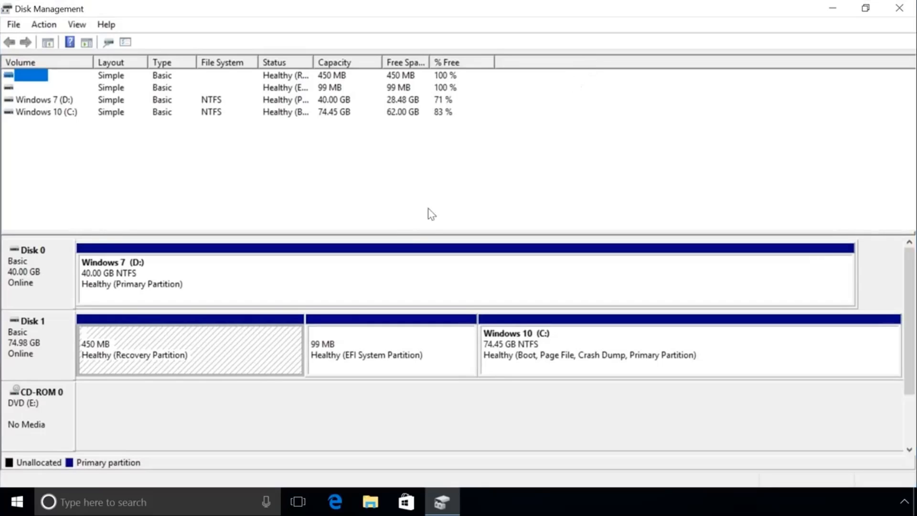
right_click(341, 272)
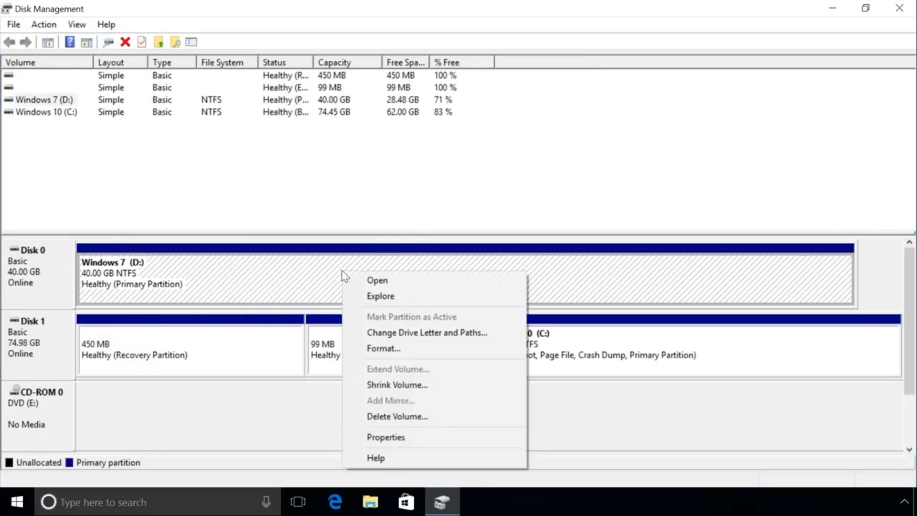
left_click(382, 349)
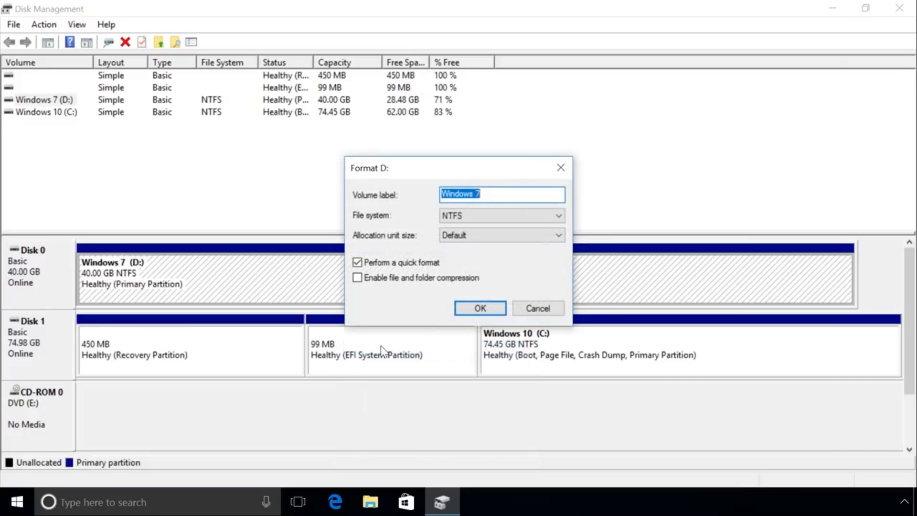
left_click(482, 306)
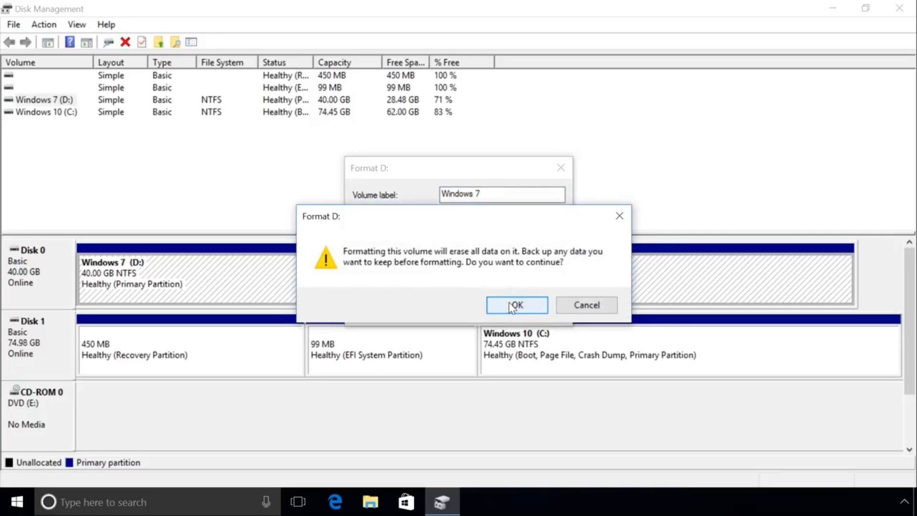
left_click(508, 302)
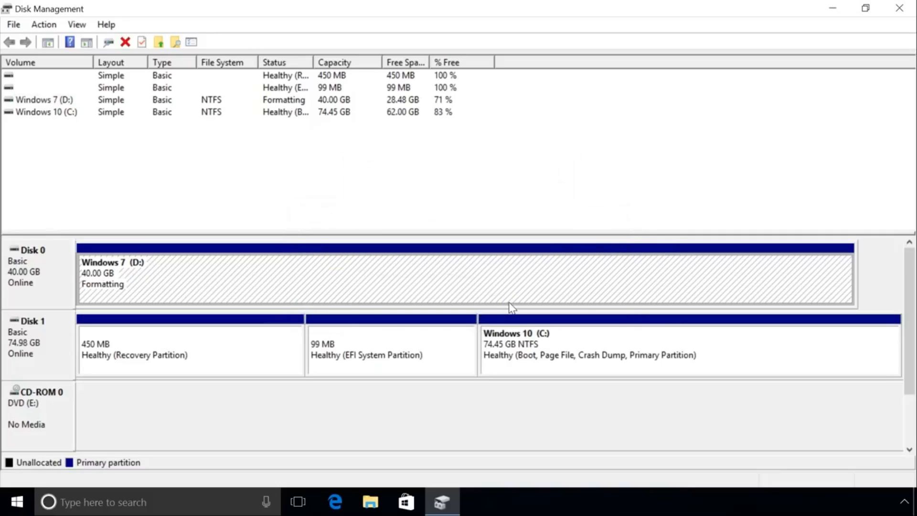